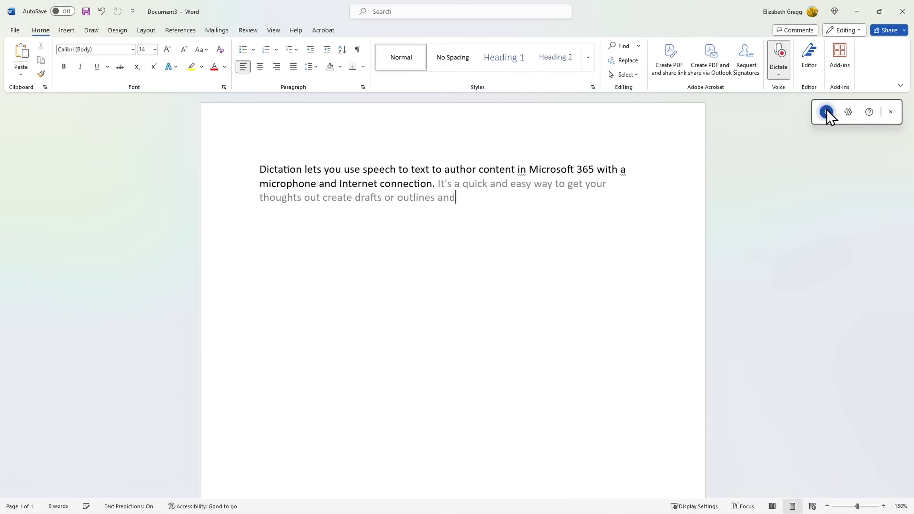
# Stop dictating the opening text and close the dictation toolbar.
pyautogui.click(827, 111)
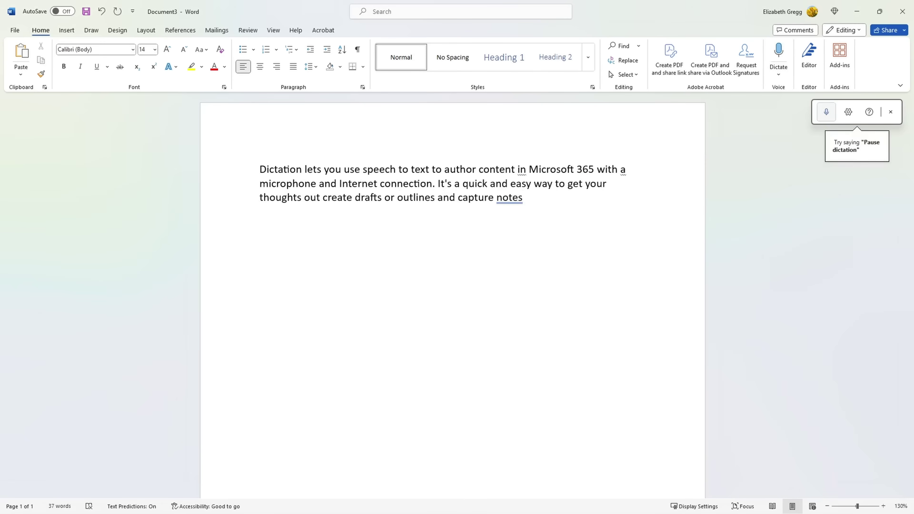
pyautogui.click(891, 112)
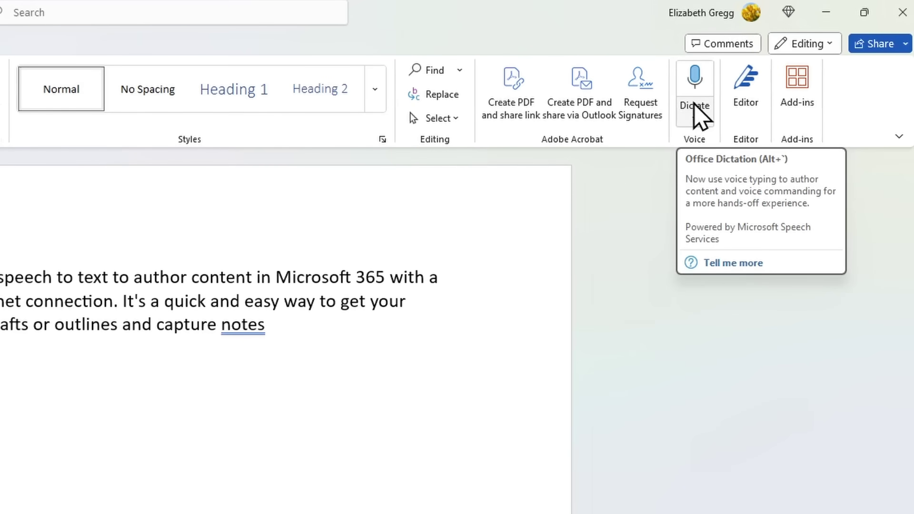
# Restart dictation, dictate a paragraph about speaking to see text appear and Word's web version, and stop listening.
pyautogui.click(694, 104)
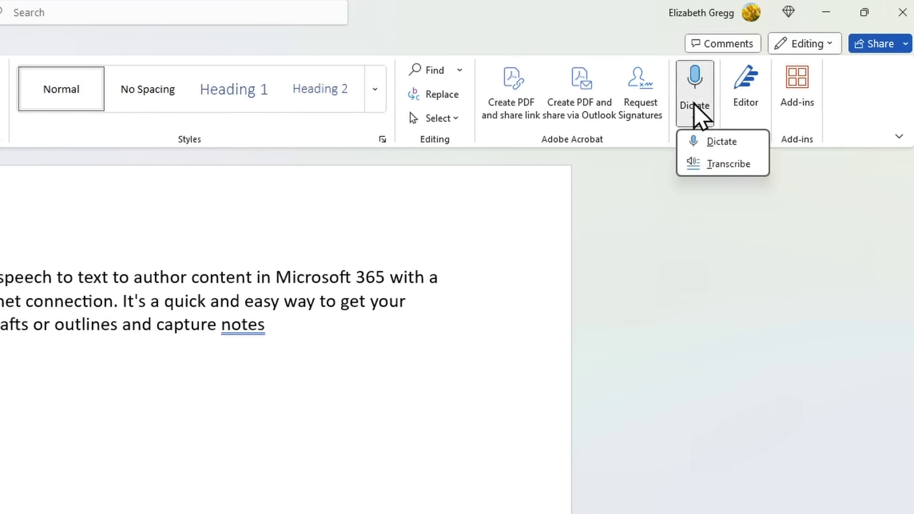
pyautogui.click(701, 140)
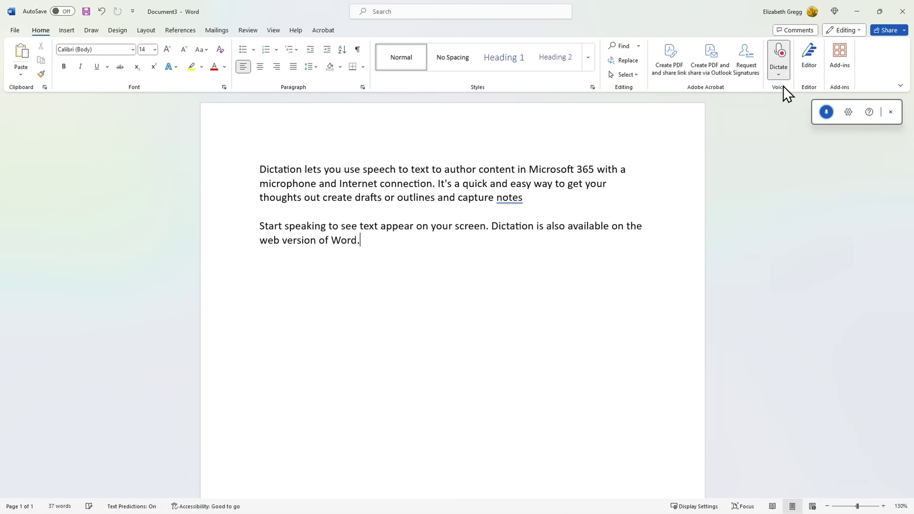
pyautogui.click(827, 117)
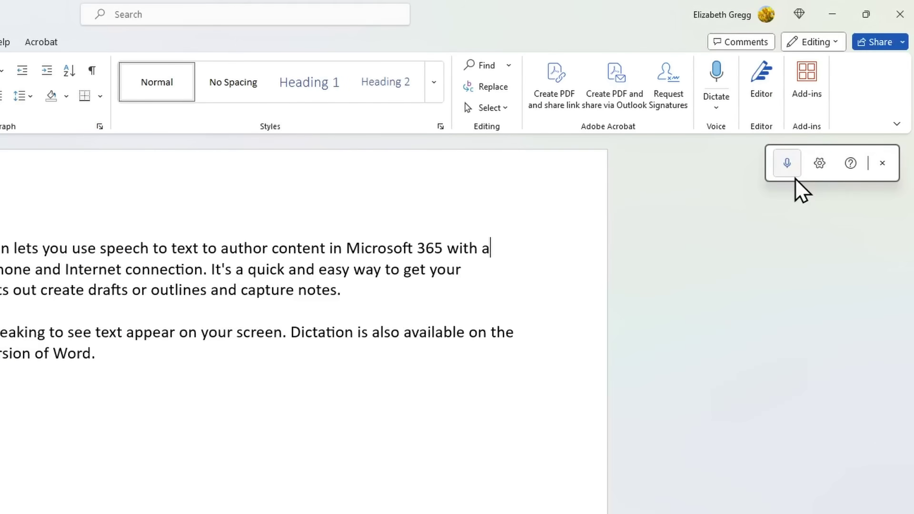
# Open the dictation settings and examine the available spoken languages and microphones.
pyautogui.click(819, 163)
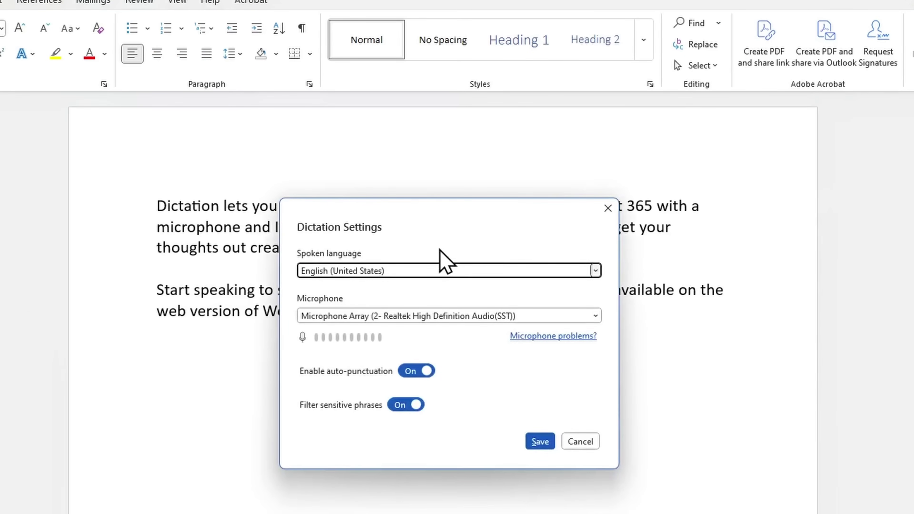
pyautogui.click(438, 272)
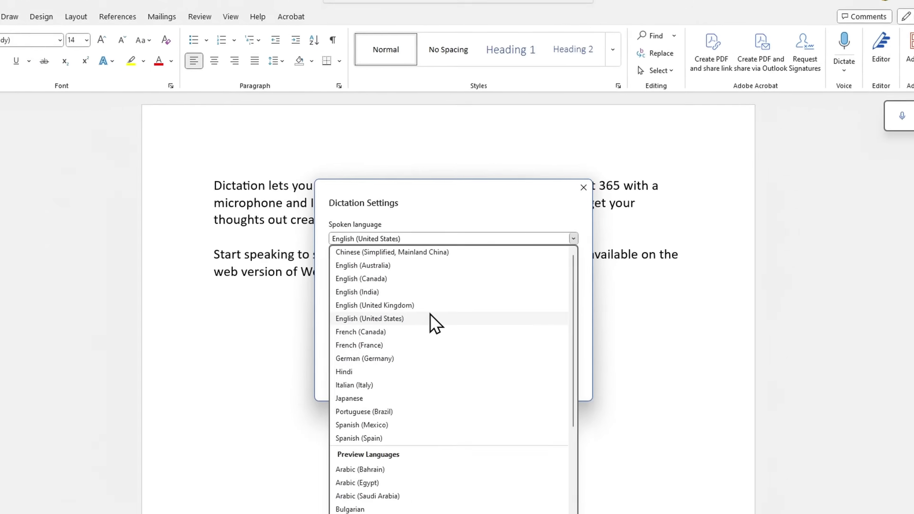
pyautogui.scroll(-2, 438, 275)
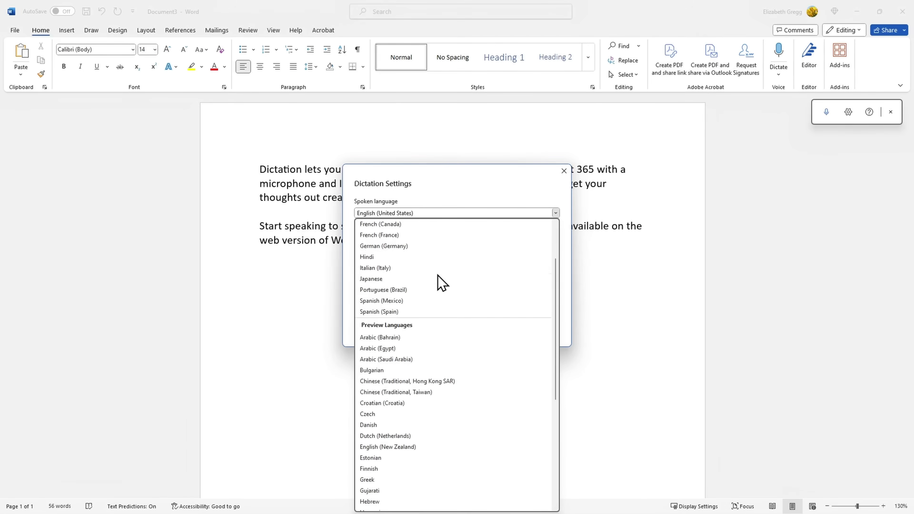
pyautogui.scroll(-2, 437, 275)
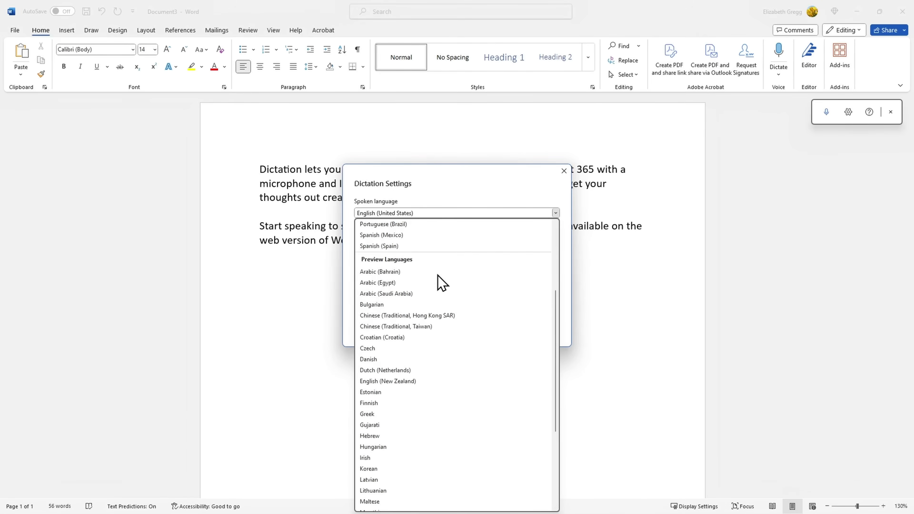
pyautogui.scroll(-1, 437, 276)
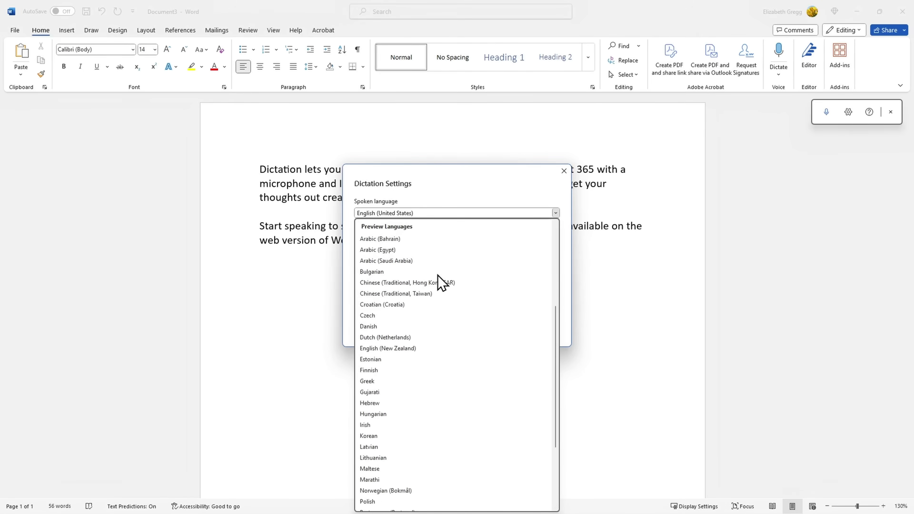
pyautogui.scroll(4, 437, 275)
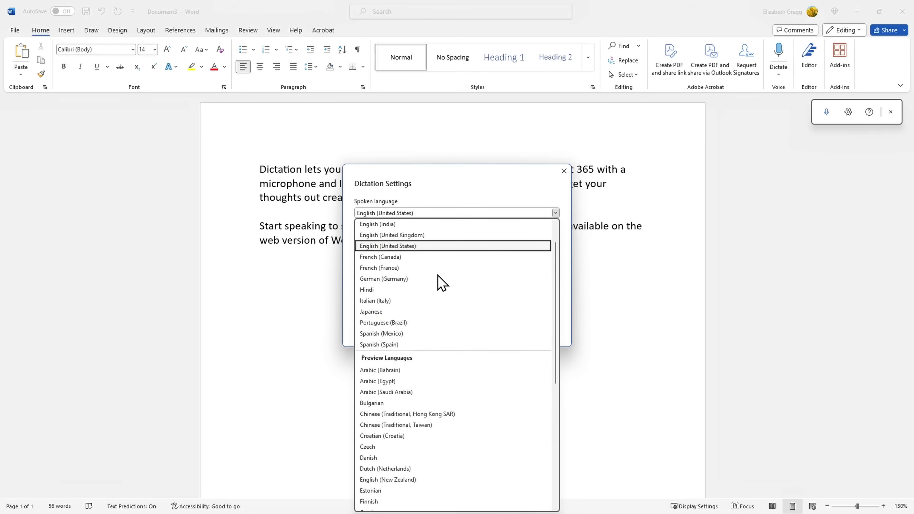
pyautogui.click(453, 188)
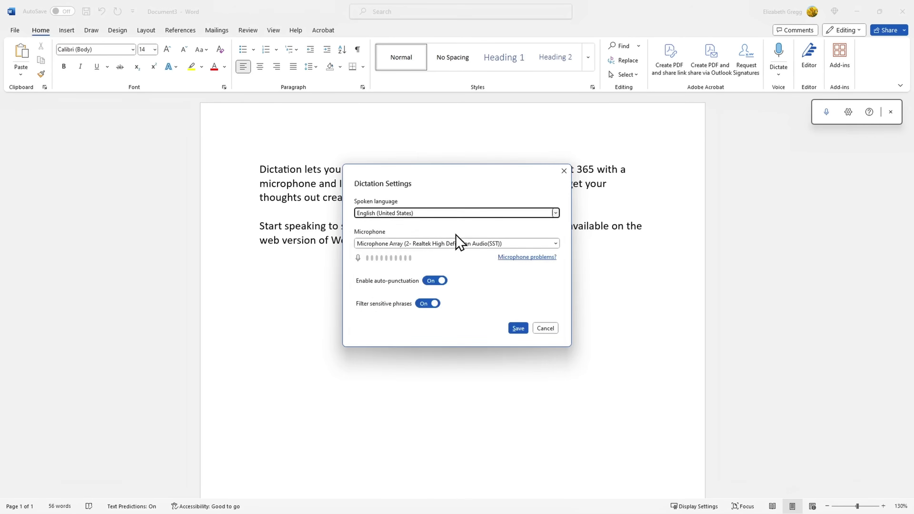
pyautogui.click(454, 245)
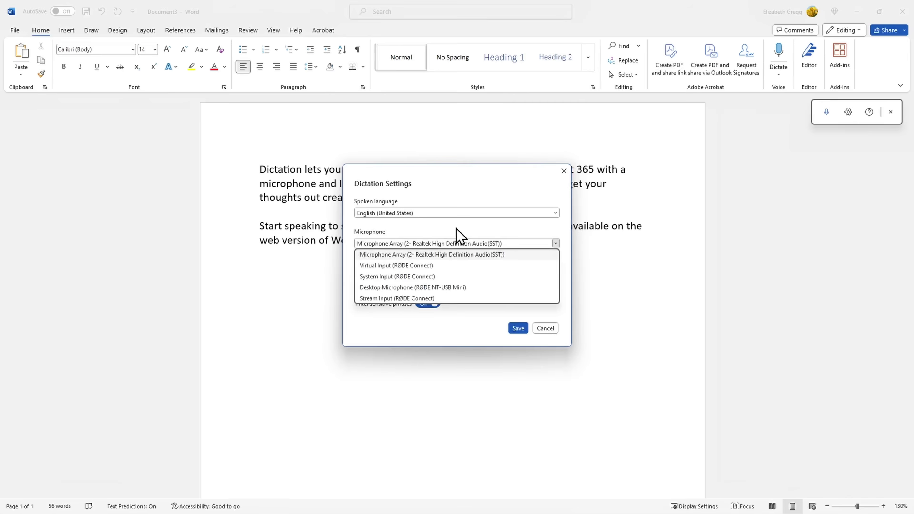
pyautogui.click(455, 244)
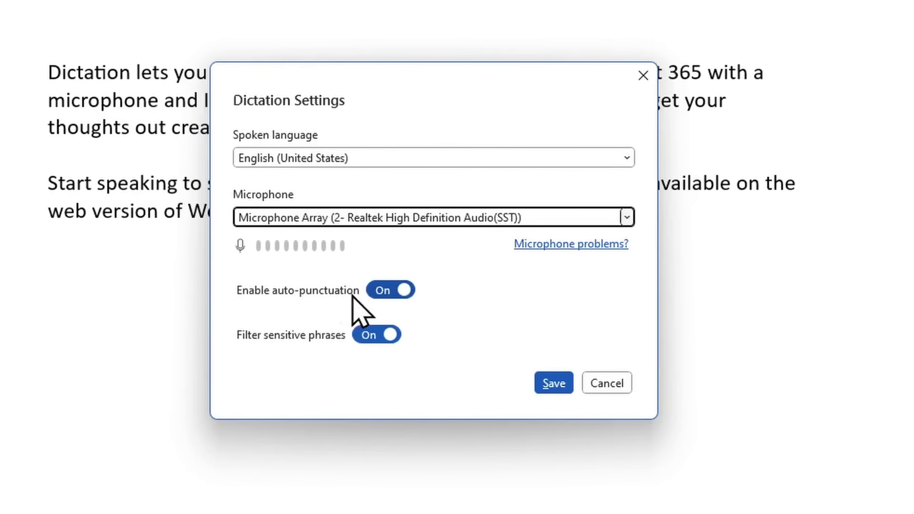
# Switch auto-punctuation and the sensitive-phrase filter off and back on, and save the dictation settings.
pyautogui.click(378, 295)
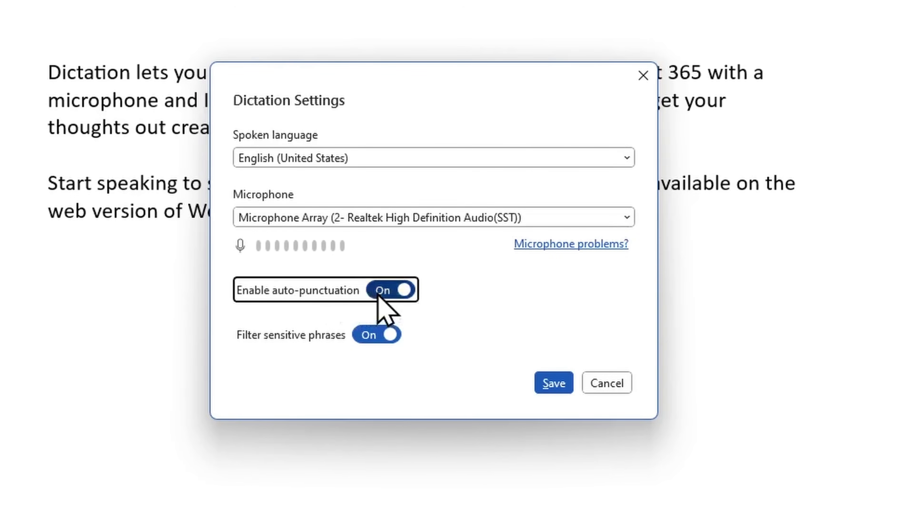
pyautogui.click(377, 294)
pyautogui.click(402, 290)
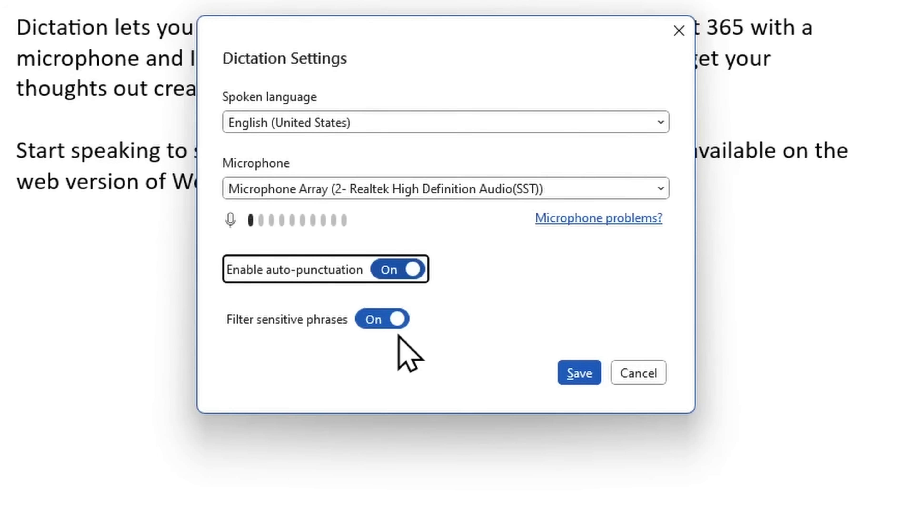
pyautogui.click(362, 318)
pyautogui.click(362, 319)
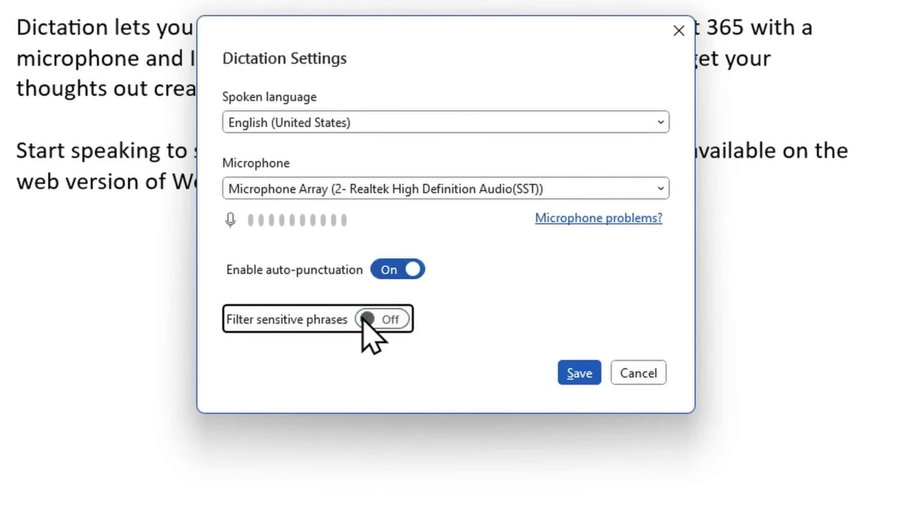
pyautogui.click(398, 317)
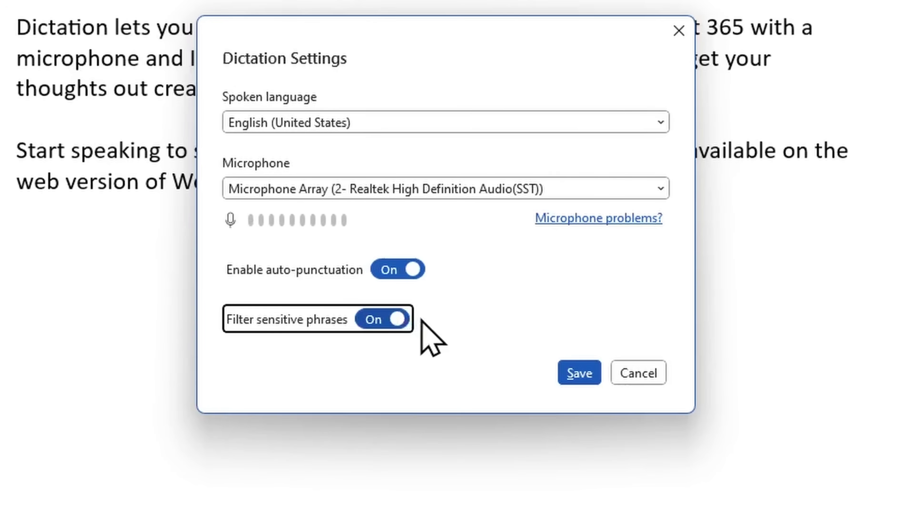
pyautogui.click(578, 373)
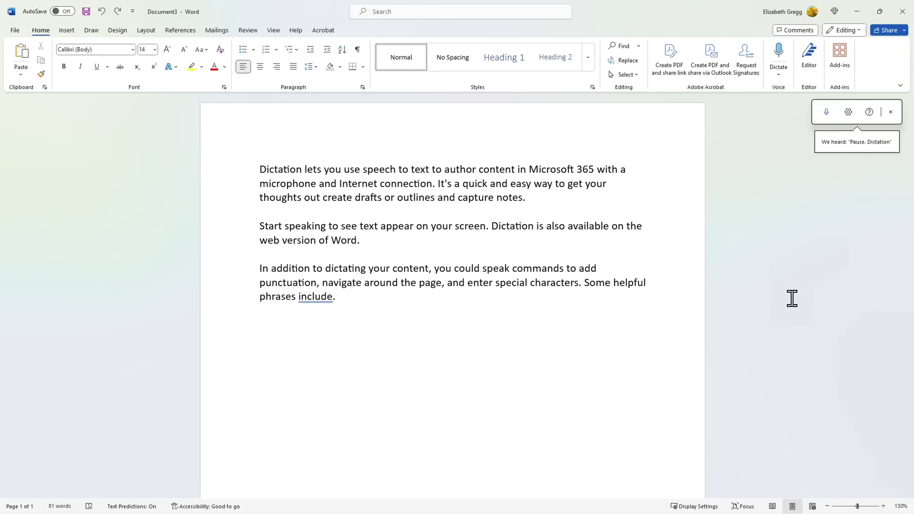
# Resume dictation in the document.
pyautogui.press('alt')
pyautogui.hotkey('alt', '`')
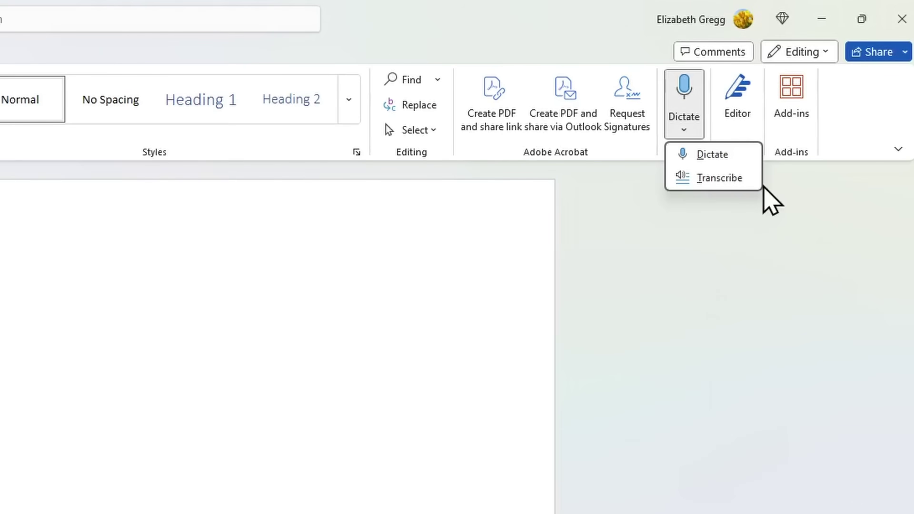
# Open Transcribe and start a new audio recording in English (United States).
pyautogui.click(728, 180)
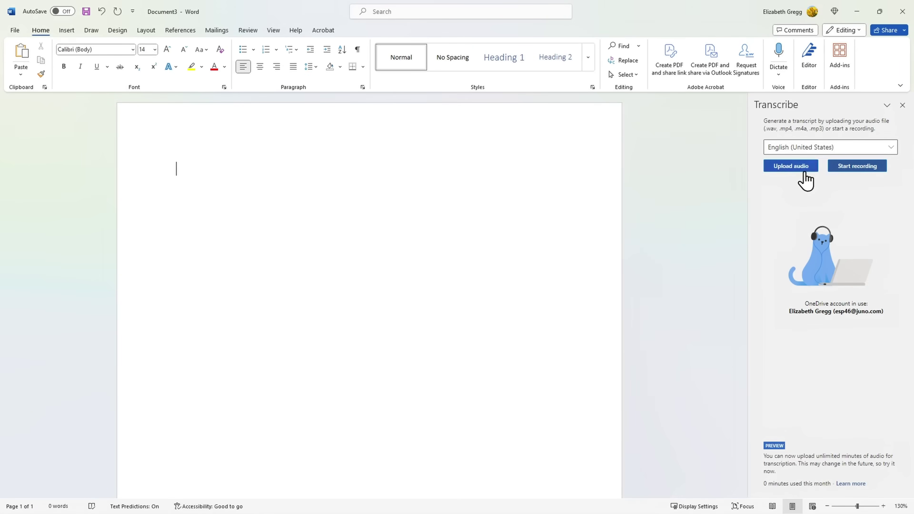
pyautogui.click(852, 166)
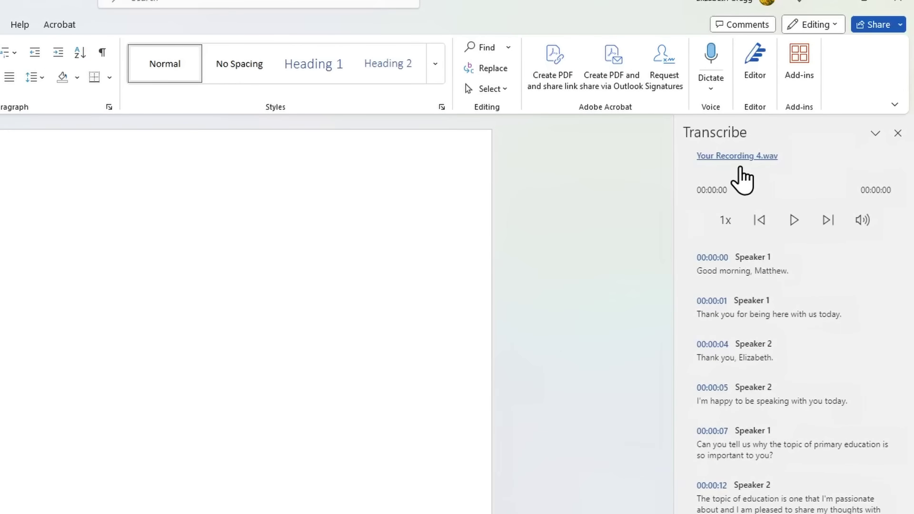
# Replace the Speaker 1 label with the speaker's first name for all Speaker 1 sections of the transcript.
pyautogui.moveTo(755, 274)
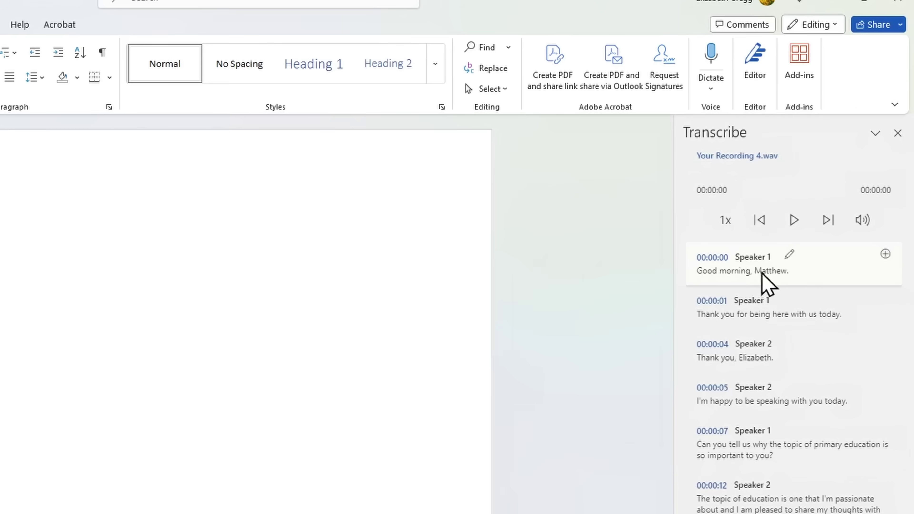
pyautogui.click(789, 254)
pyautogui.moveTo(785, 255); pyautogui.dragTo(728, 251)
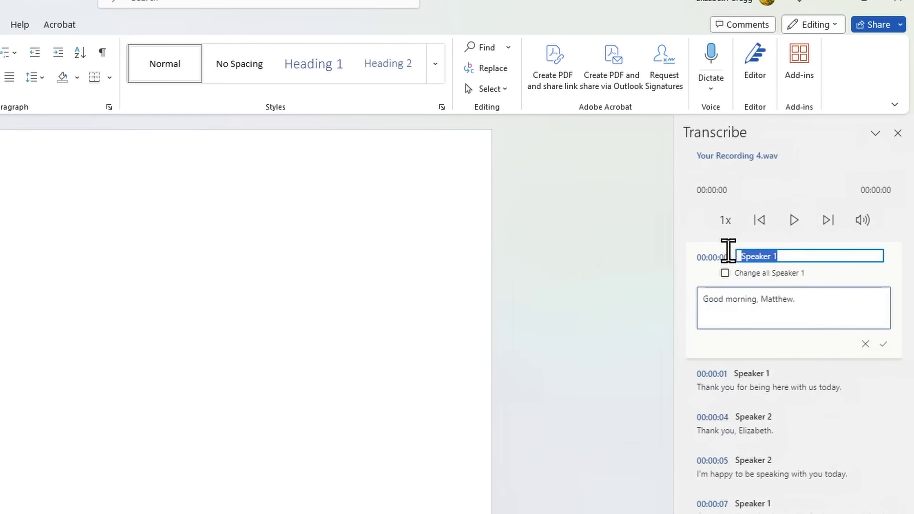
pyautogui.write('Elizabeth')
pyautogui.click(724, 273)
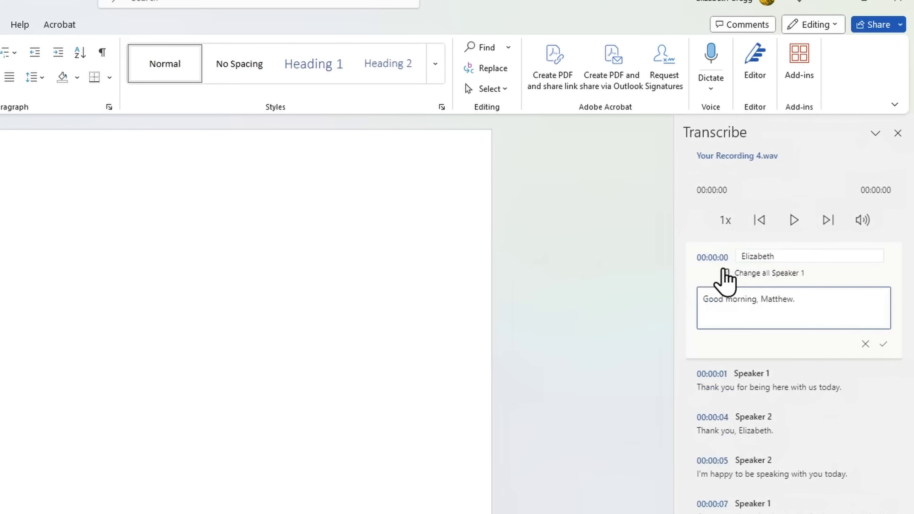
pyautogui.click(883, 345)
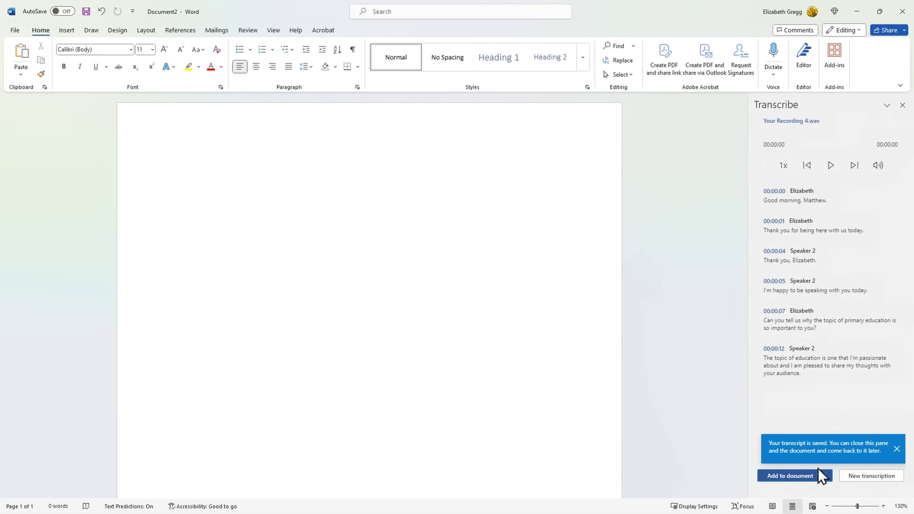
# Add the whole transcript to the document with speakers, and add the 00:00:12 section separately.
pyautogui.click(817, 479)
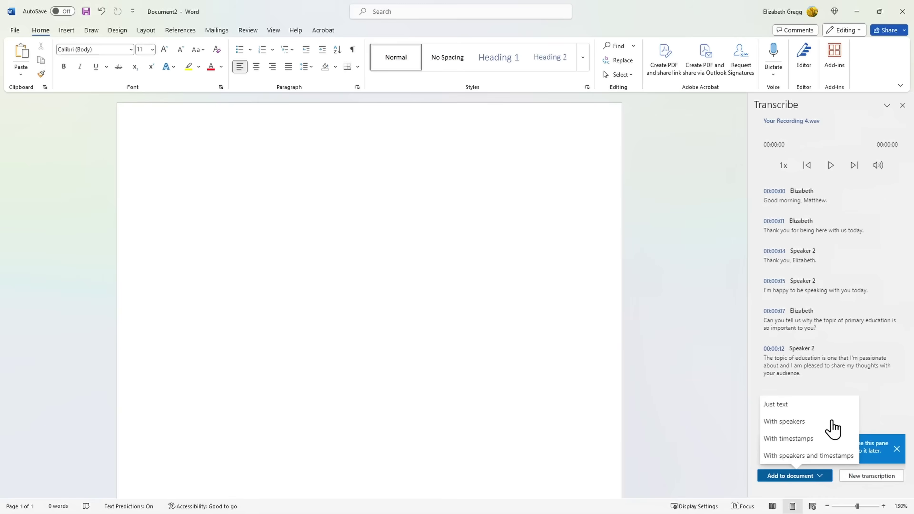
pyautogui.click(831, 421)
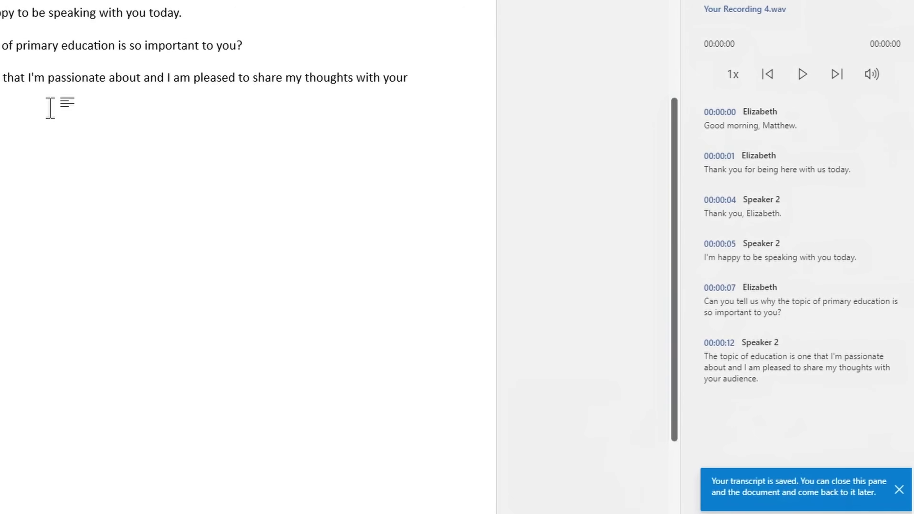
pyautogui.moveTo(895, 311)
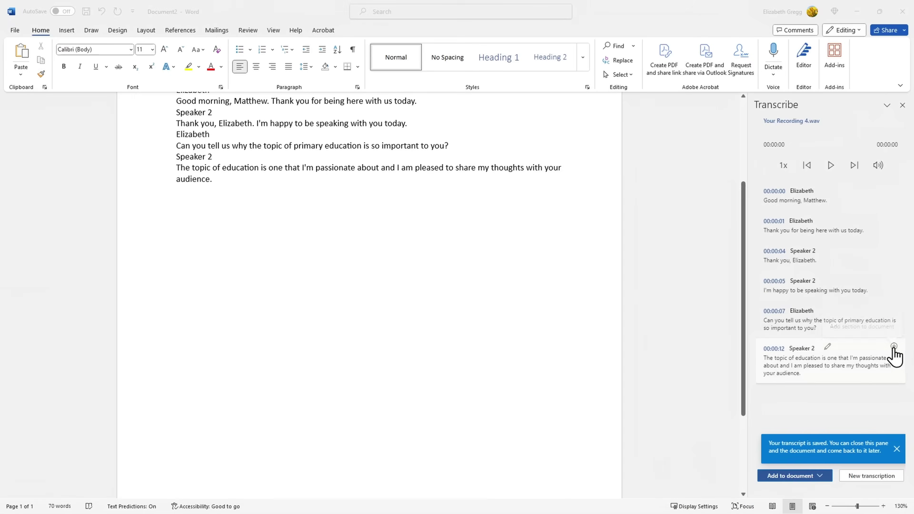
pyautogui.click(894, 346)
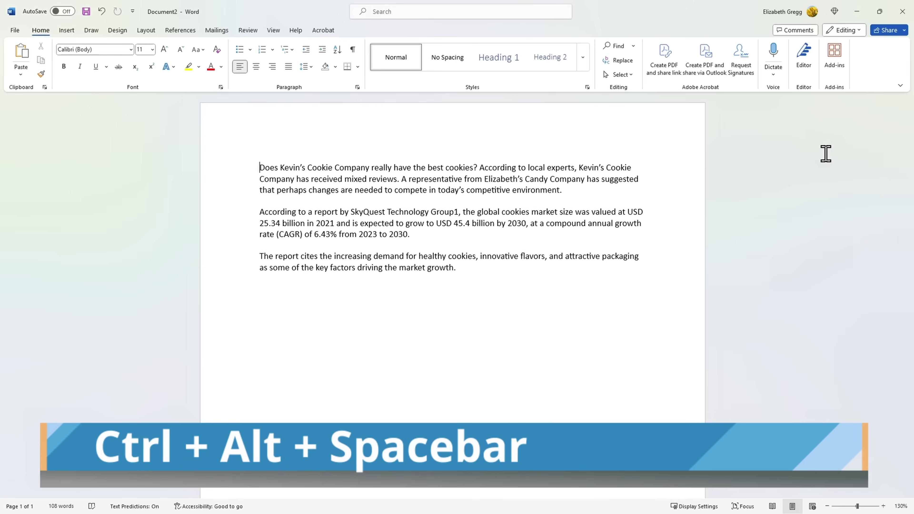
# Start Read Aloud from the beginning of the cookie company document and pause the reading.
pyautogui.hotkey('ctrl', 'alt', 'space')
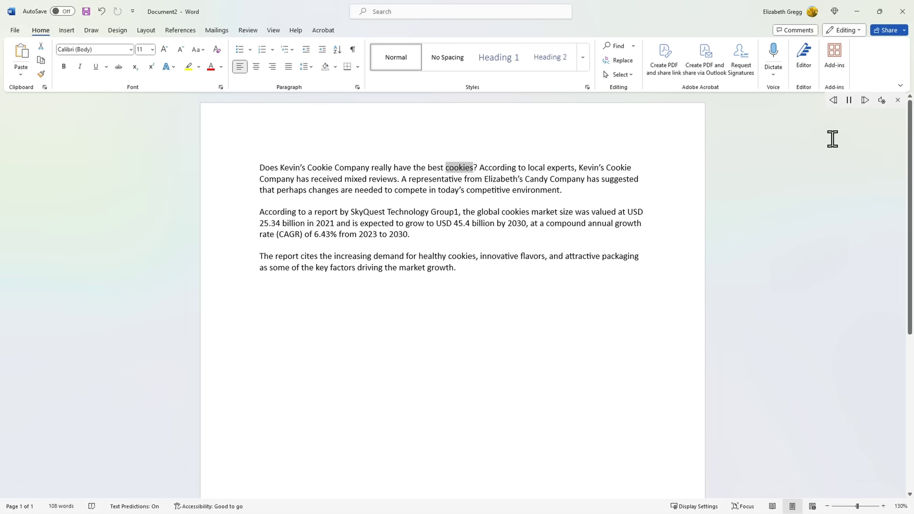
pyautogui.click(849, 101)
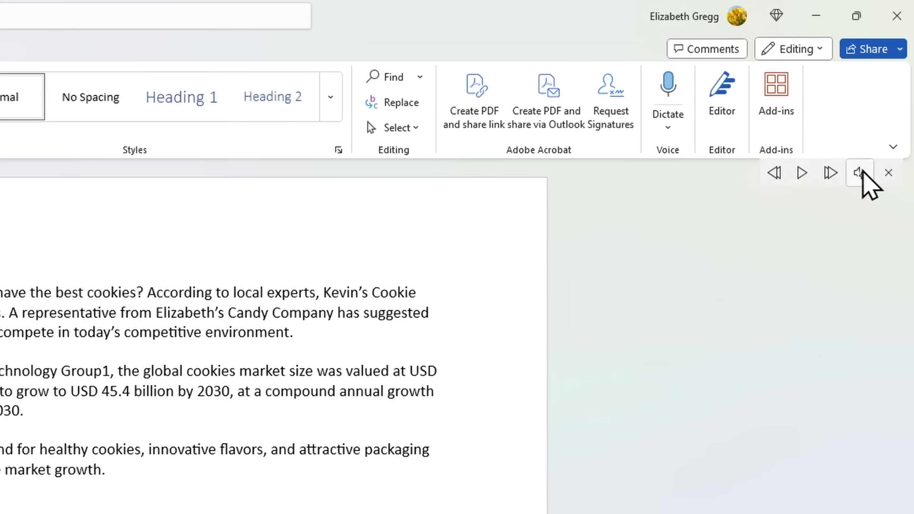
# Increase the Read Aloud speed slightly and set the reading voice to Female.
pyautogui.click(860, 172)
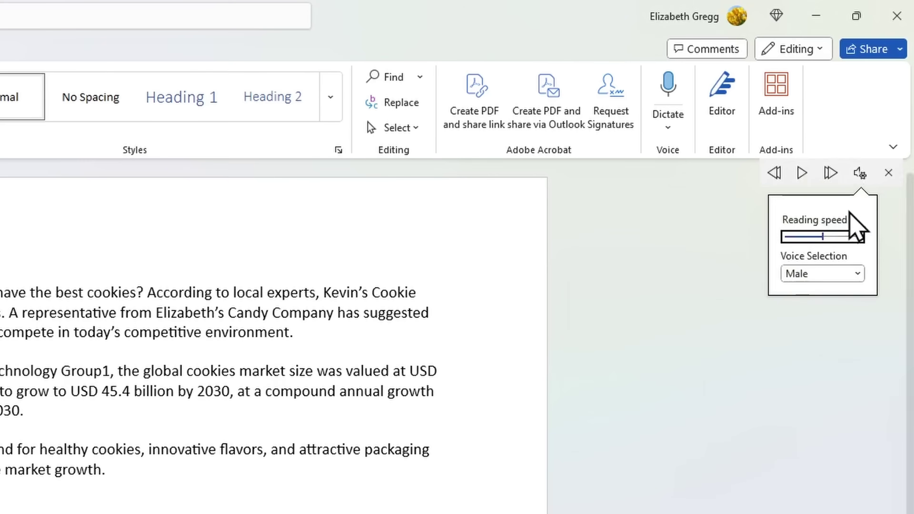
pyautogui.click(857, 274)
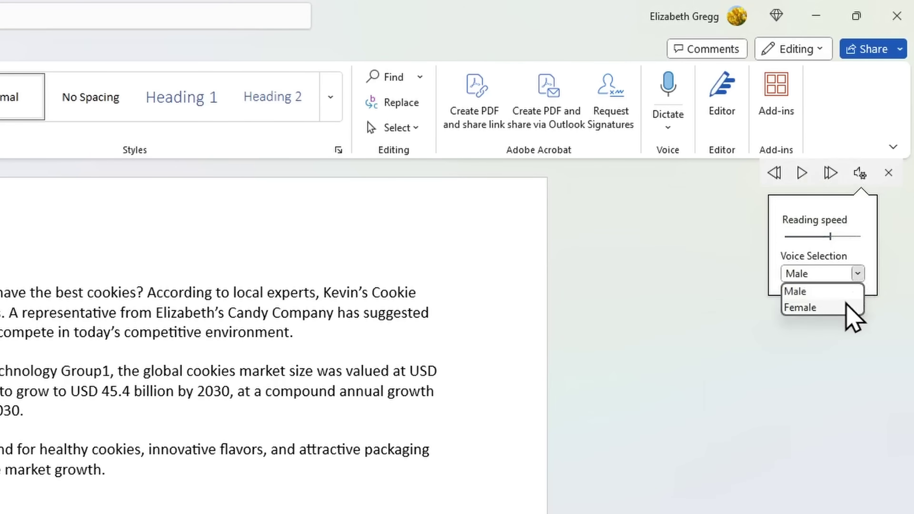
pyautogui.click(845, 306)
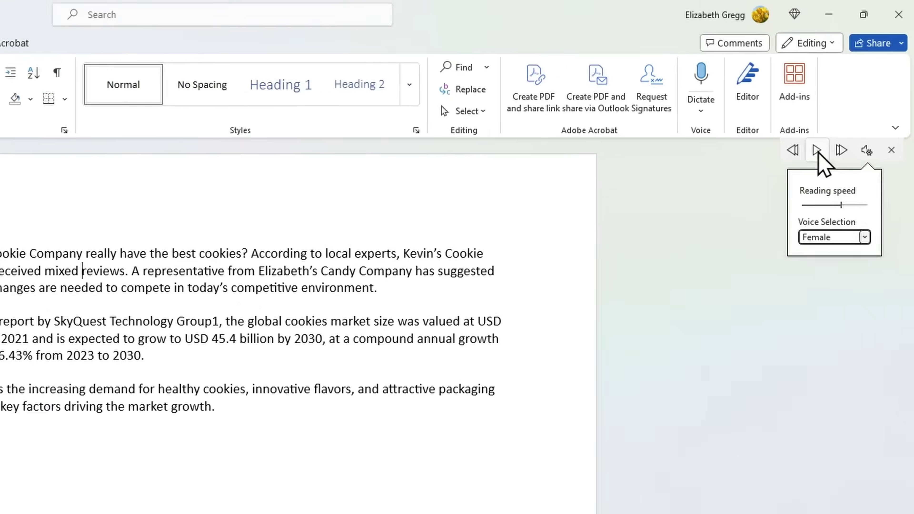
# Resume Read Aloud in the cookie company document with the changed speed and voice, and stop the reading during playback.
pyautogui.click(816, 150)
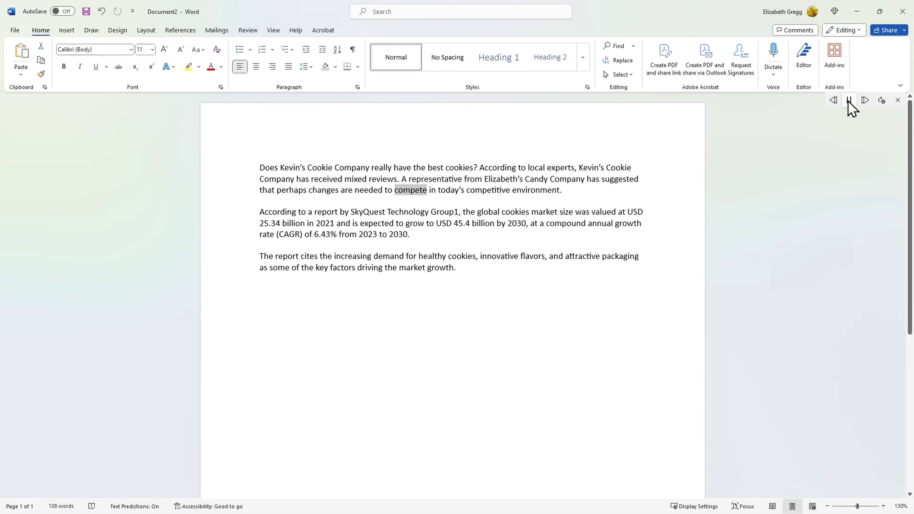
pyautogui.click(849, 100)
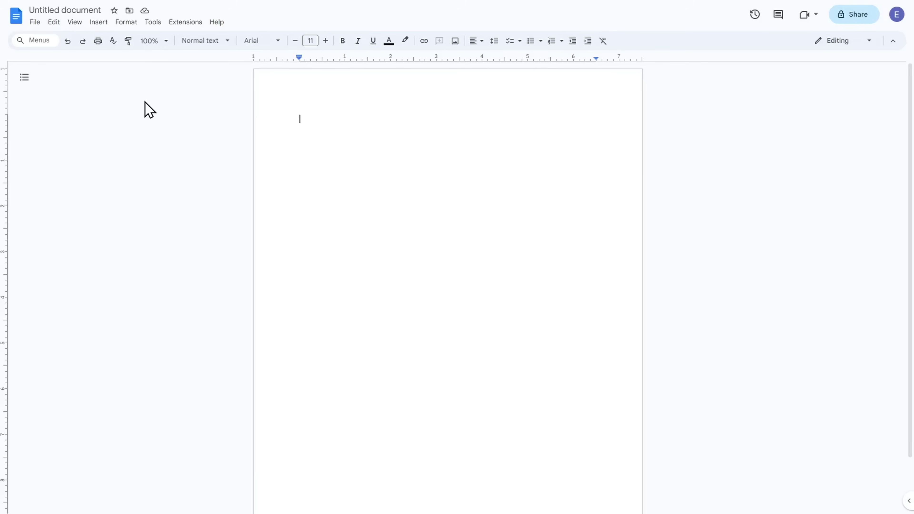
# Switch to the blank Google Docs document and open the Voice typing tool.
pyautogui.click(151, 22)
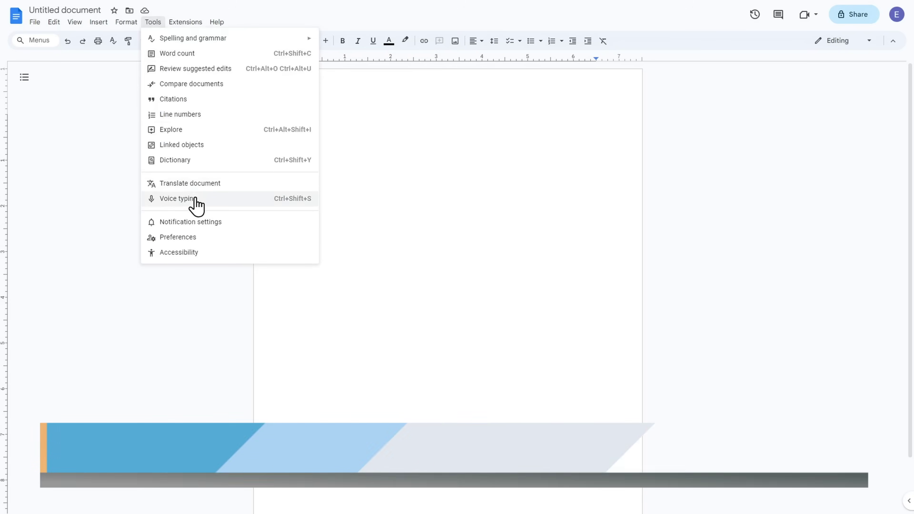
pyautogui.click(292, 204)
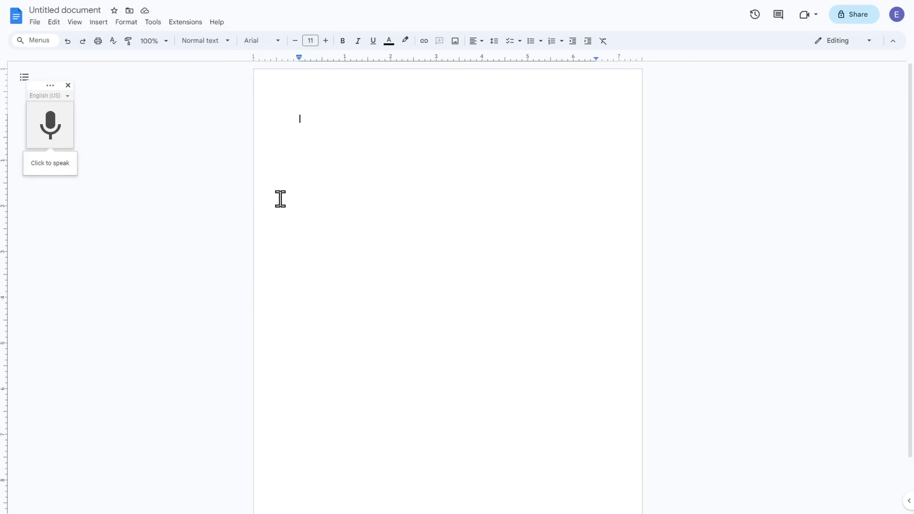
# Look through the languages and regional variants offered for voice typing, and close the list without choosing another language.
pyautogui.click(69, 97)
pyautogui.scroll(-3, 96, 151)
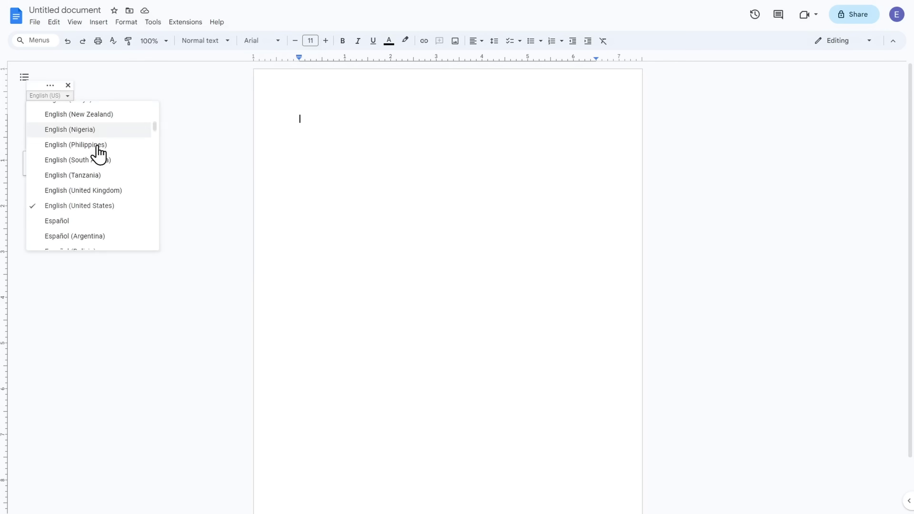
pyautogui.scroll(-5, 98, 153)
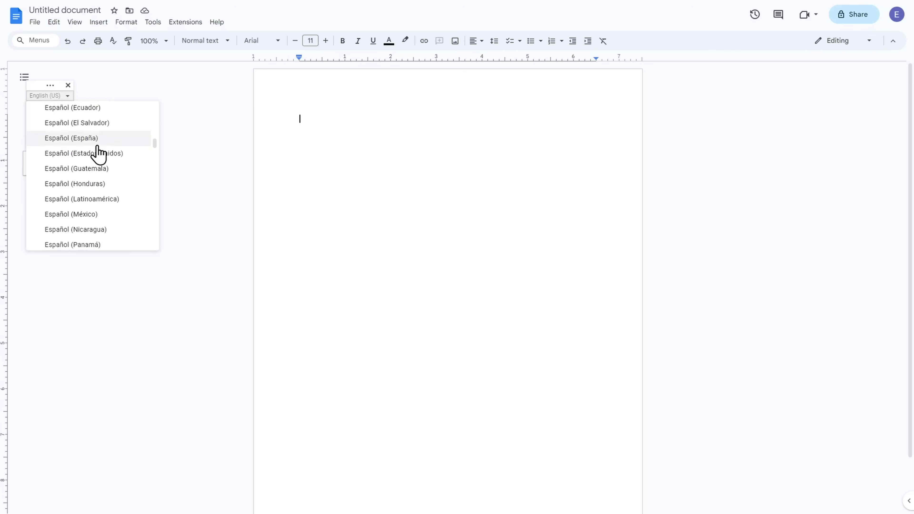
pyautogui.scroll(-2, 97, 153)
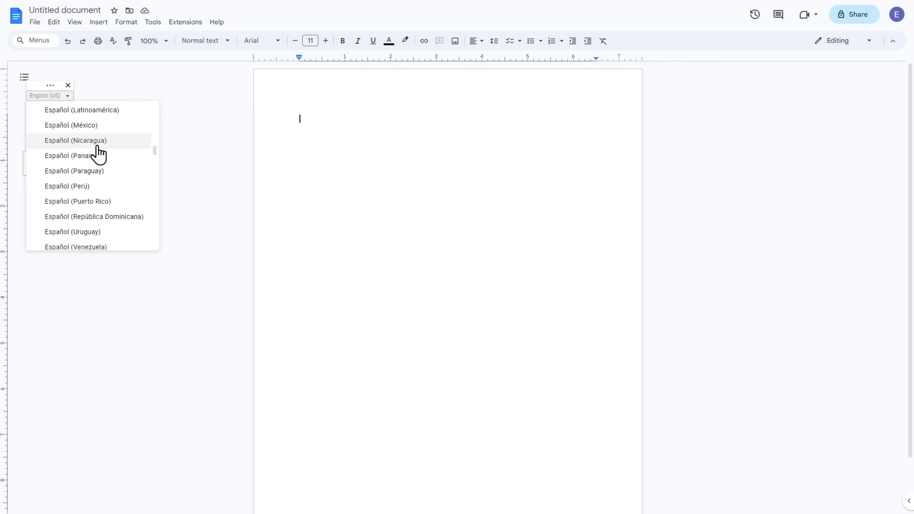
pyautogui.scroll(1, 99, 154)
pyautogui.scroll(5, 98, 153)
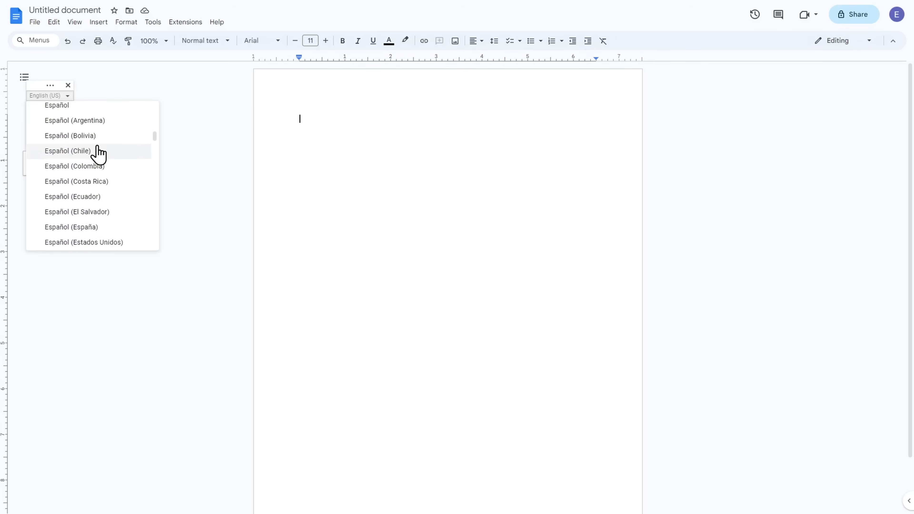
pyautogui.click(90, 87)
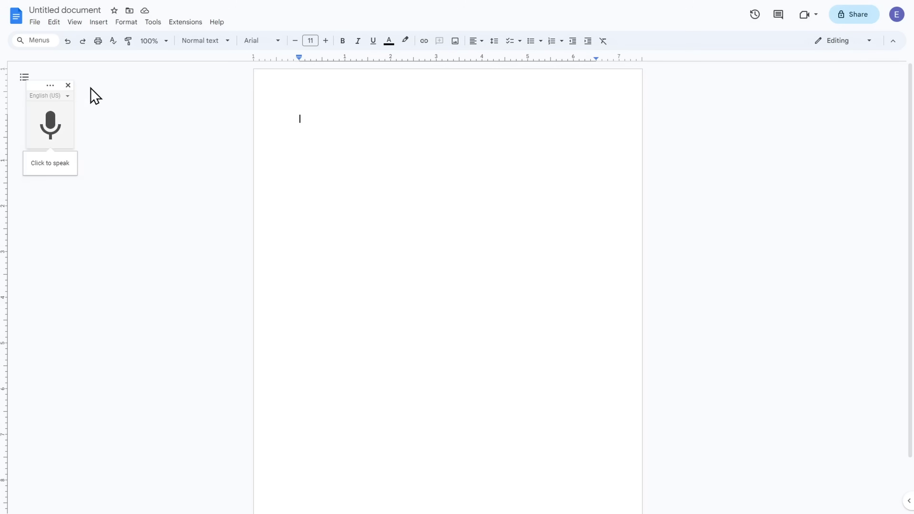
# Start voice typing in English (US) in the blank document.
pyautogui.click(55, 120)
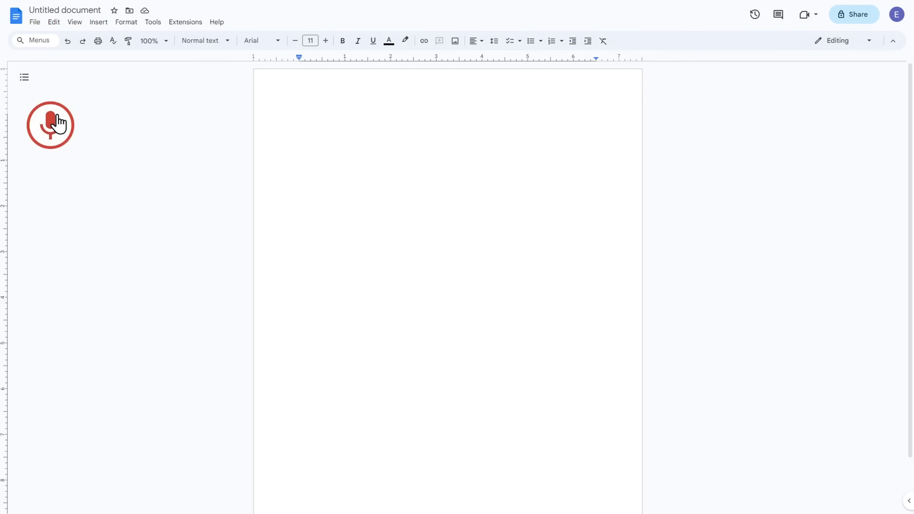